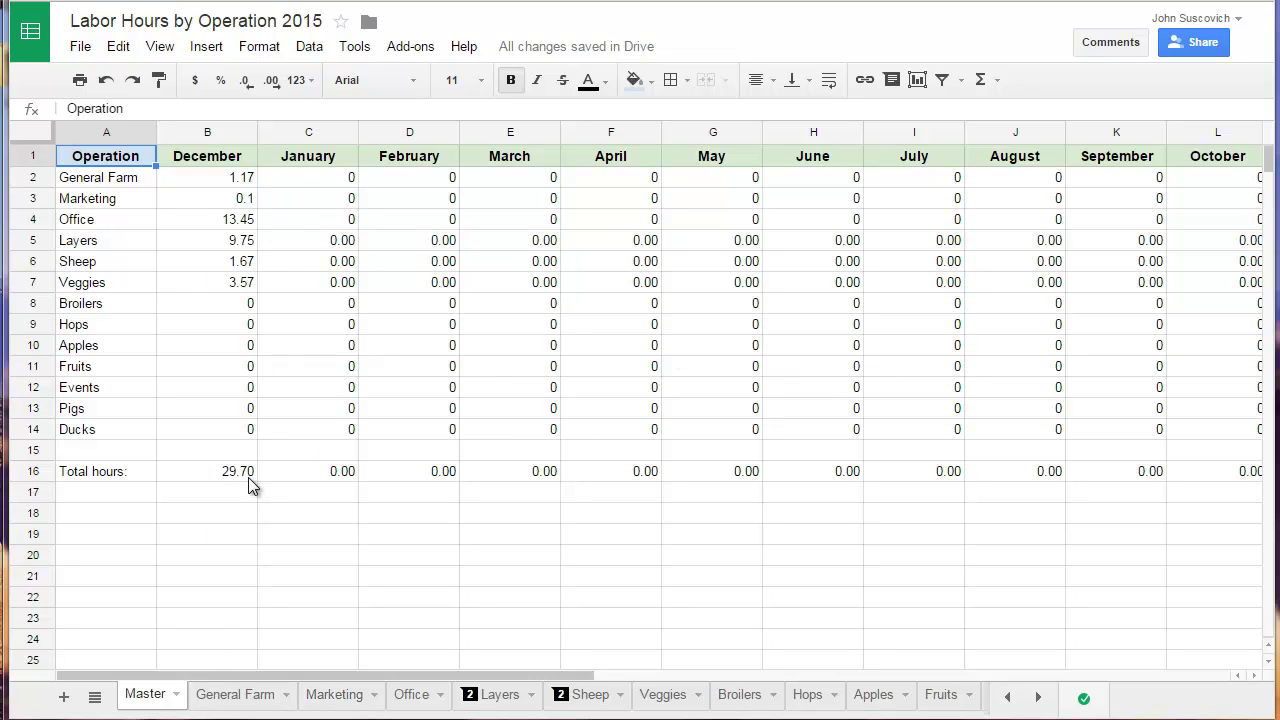
{"action": "left_click", "coordinate": [500, 696]}
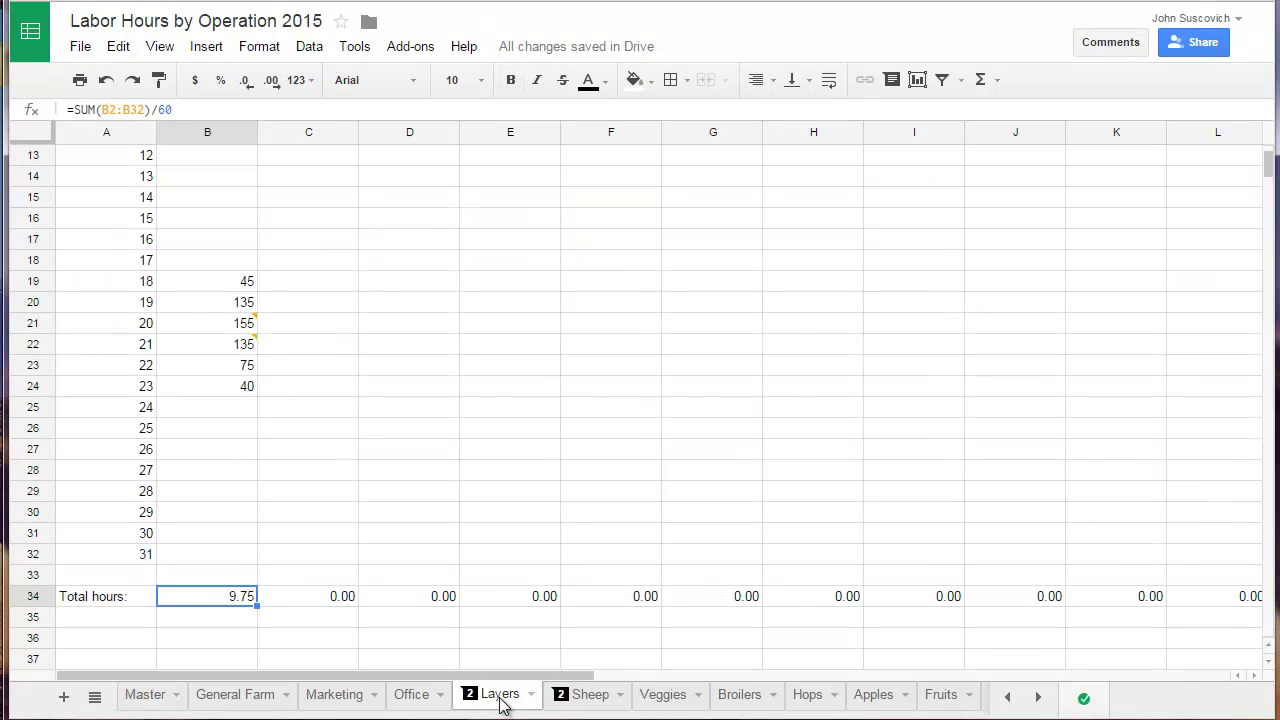
{"action": "scroll", "coordinate": [349, 611], "scroll_direction": "up", "scroll_amount": 4}
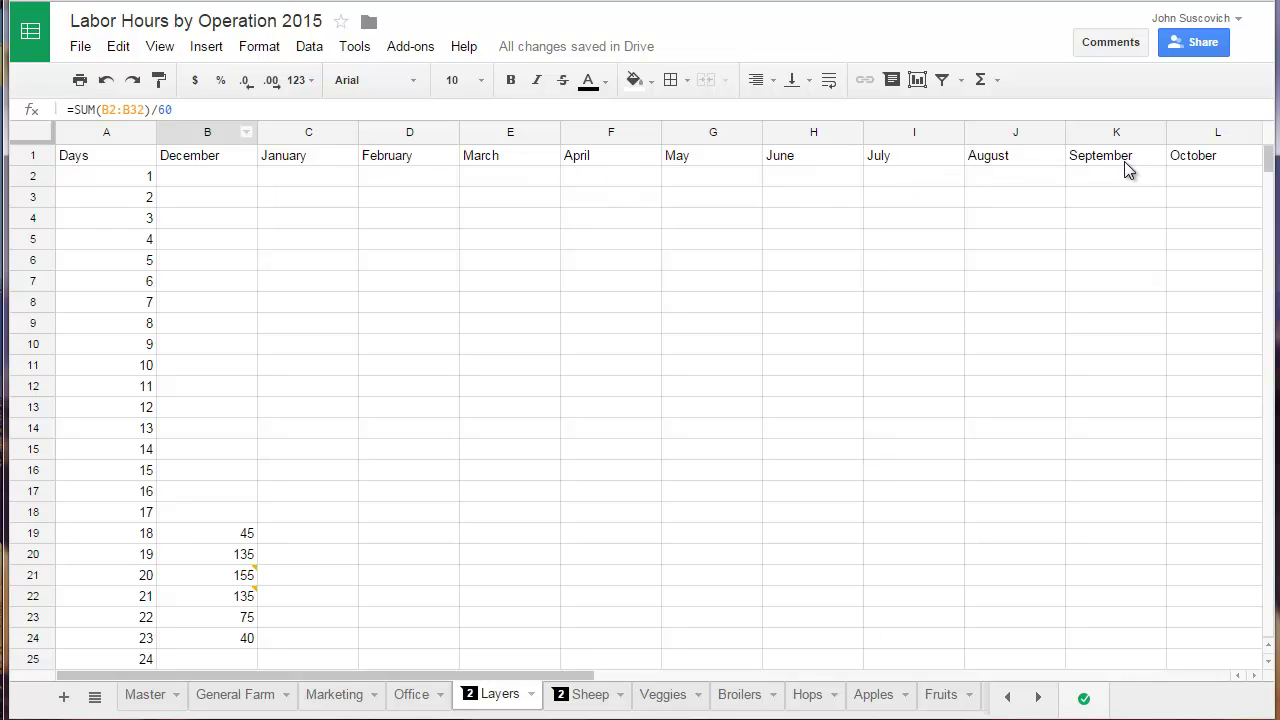
{"action": "scroll", "coordinate": [257, 285], "scroll_direction": "down", "scroll_amount": 3}
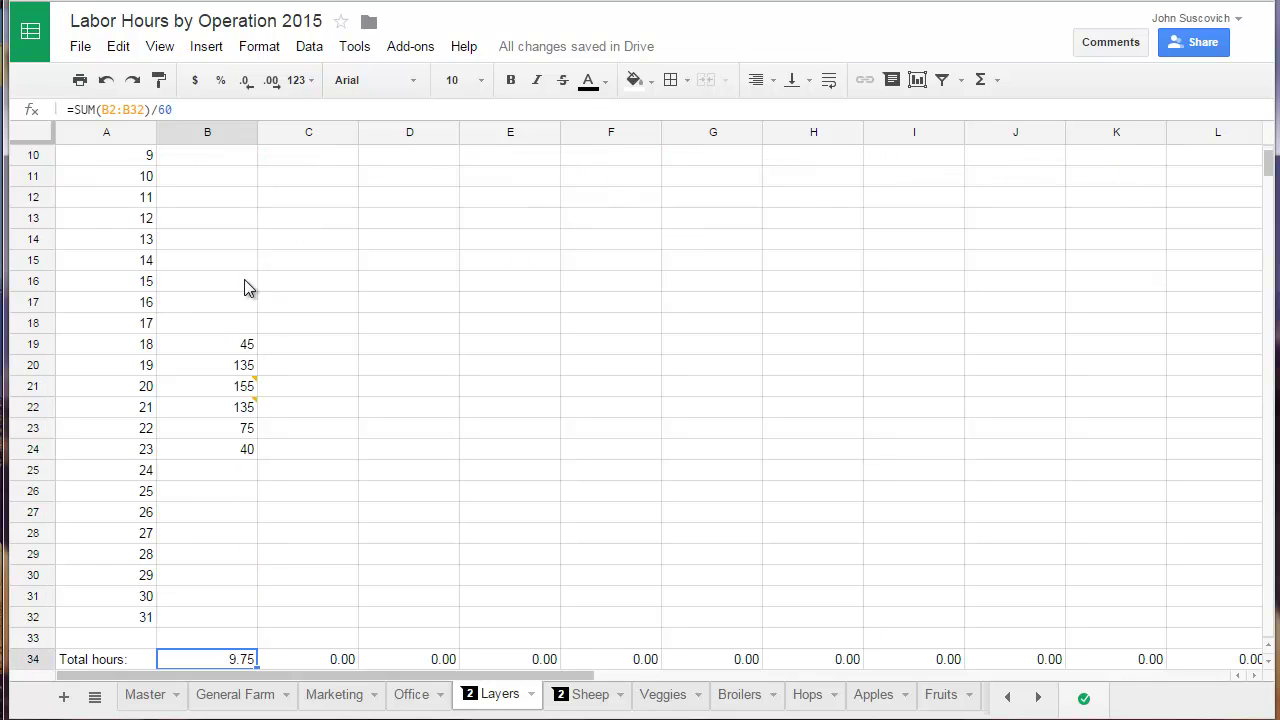
{"action": "scroll", "coordinate": [247, 260], "scroll_direction": "up", "scroll_amount": 3}
{"action": "scroll", "coordinate": [203, 494], "scroll_direction": "down", "scroll_amount": 2}
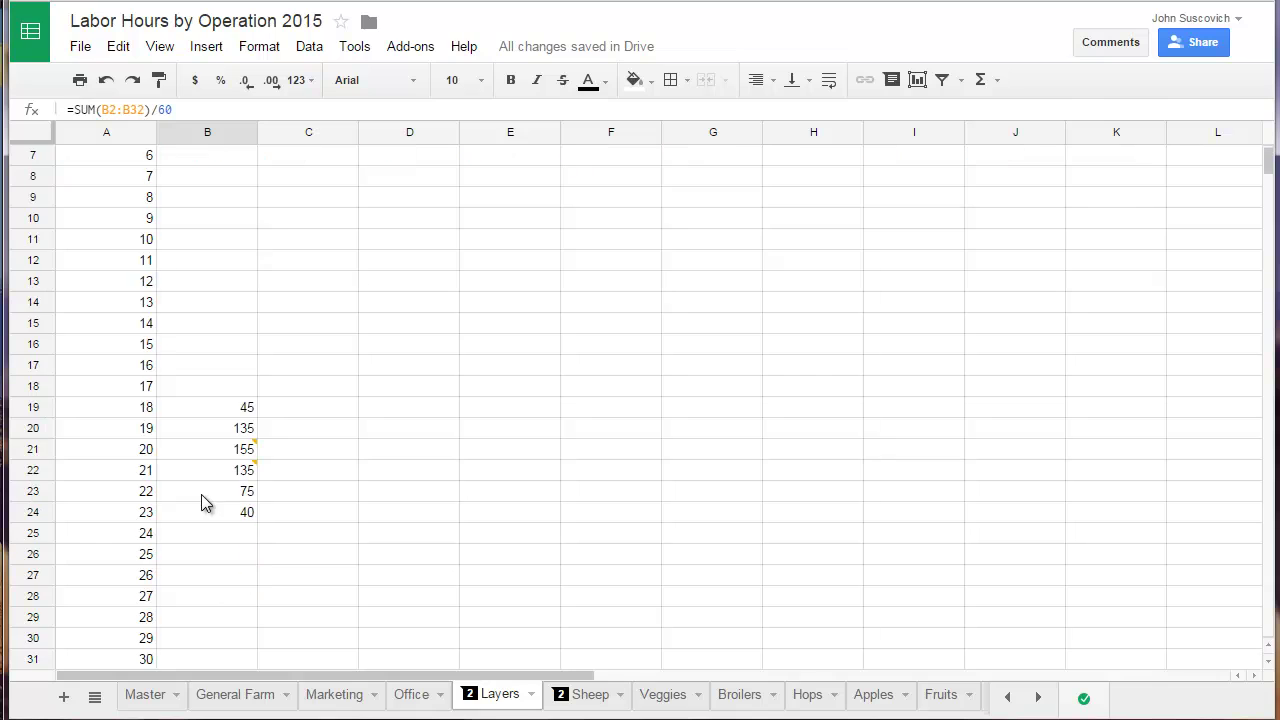
{"action": "left_click", "coordinate": [229, 411]}
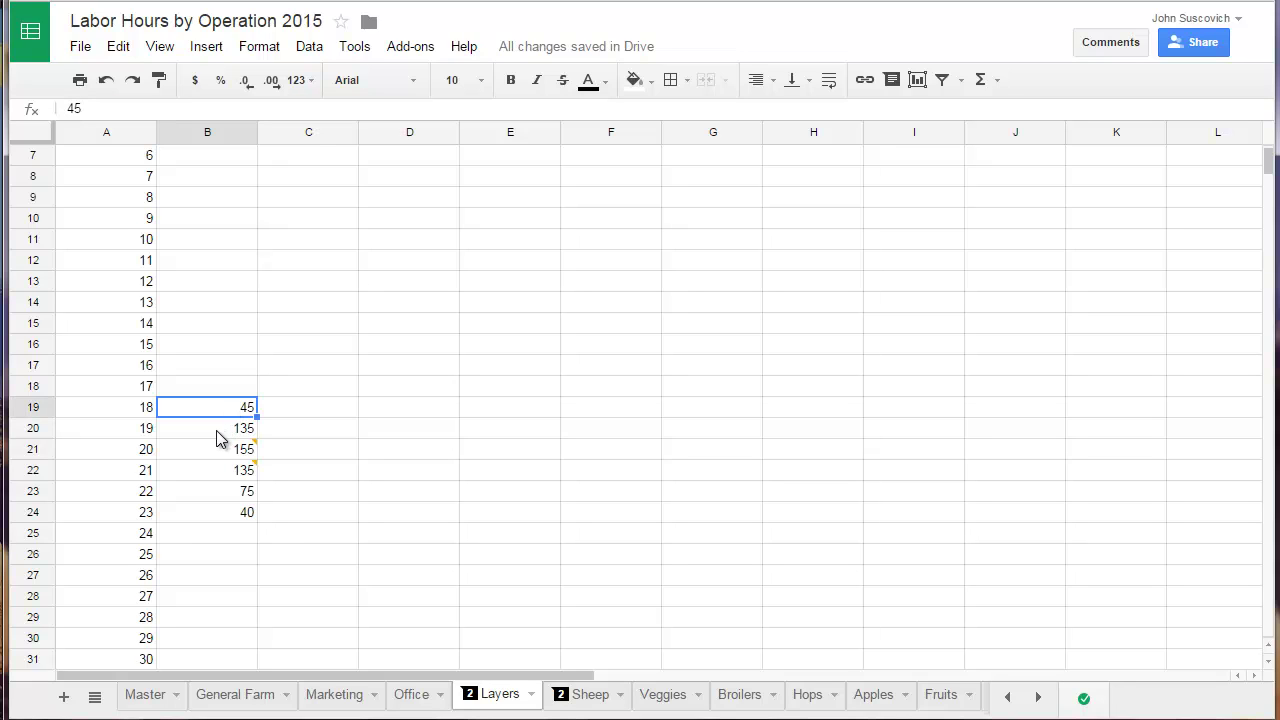
{"action": "left_click", "coordinate": [149, 110]}
{"action": "type", "text": "+"}
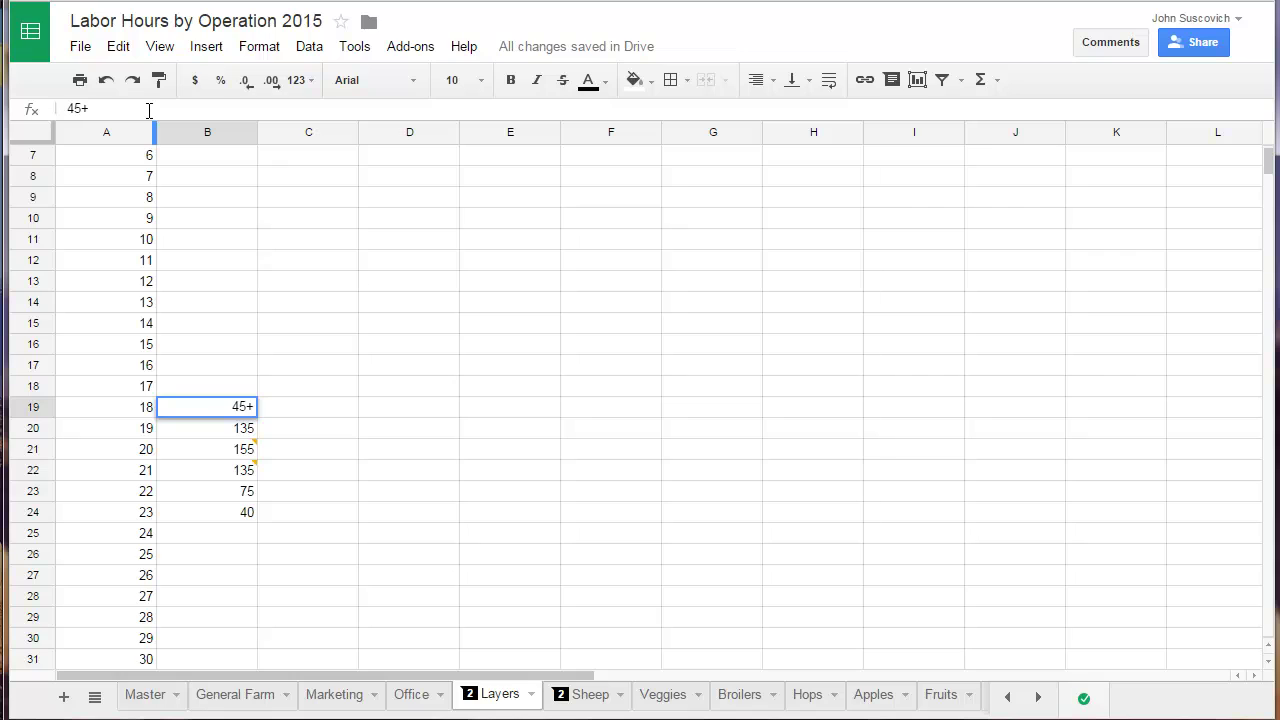
{"action": "type", "text": "15"}
{"action": "type", "text": "="}
{"action": "key", "text": "Return"}
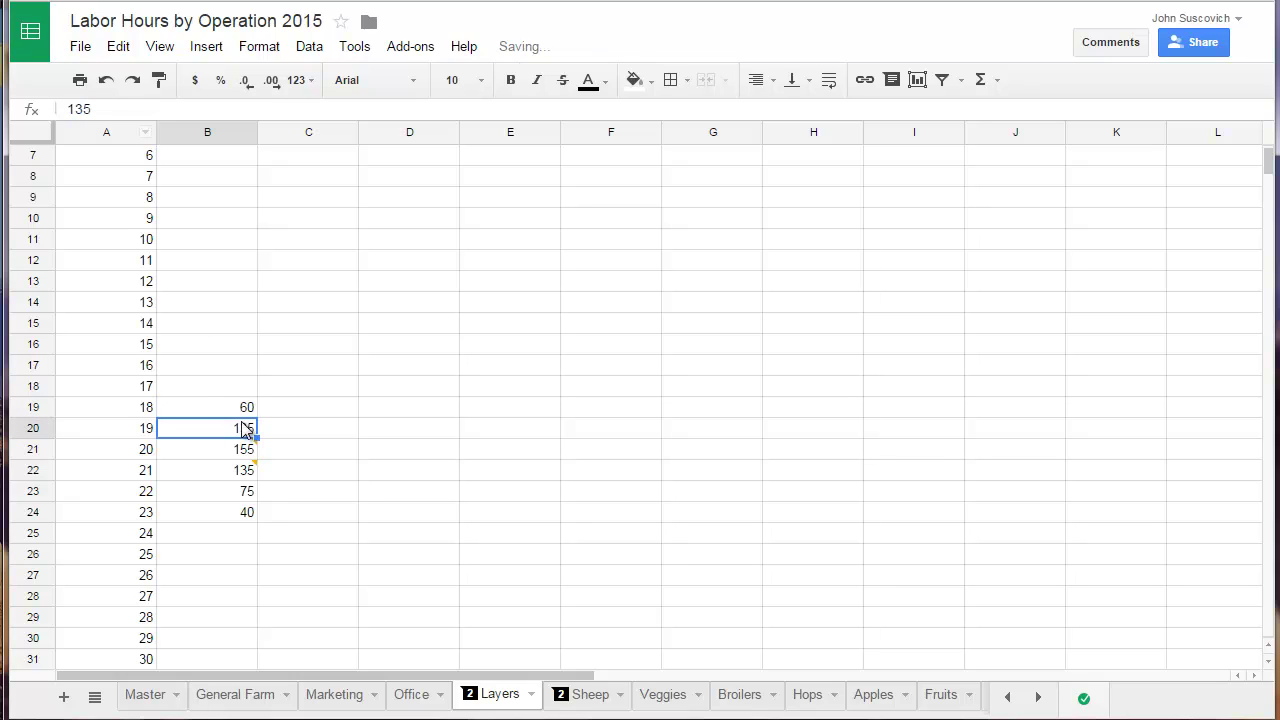
{"action": "key", "text": "Up"}
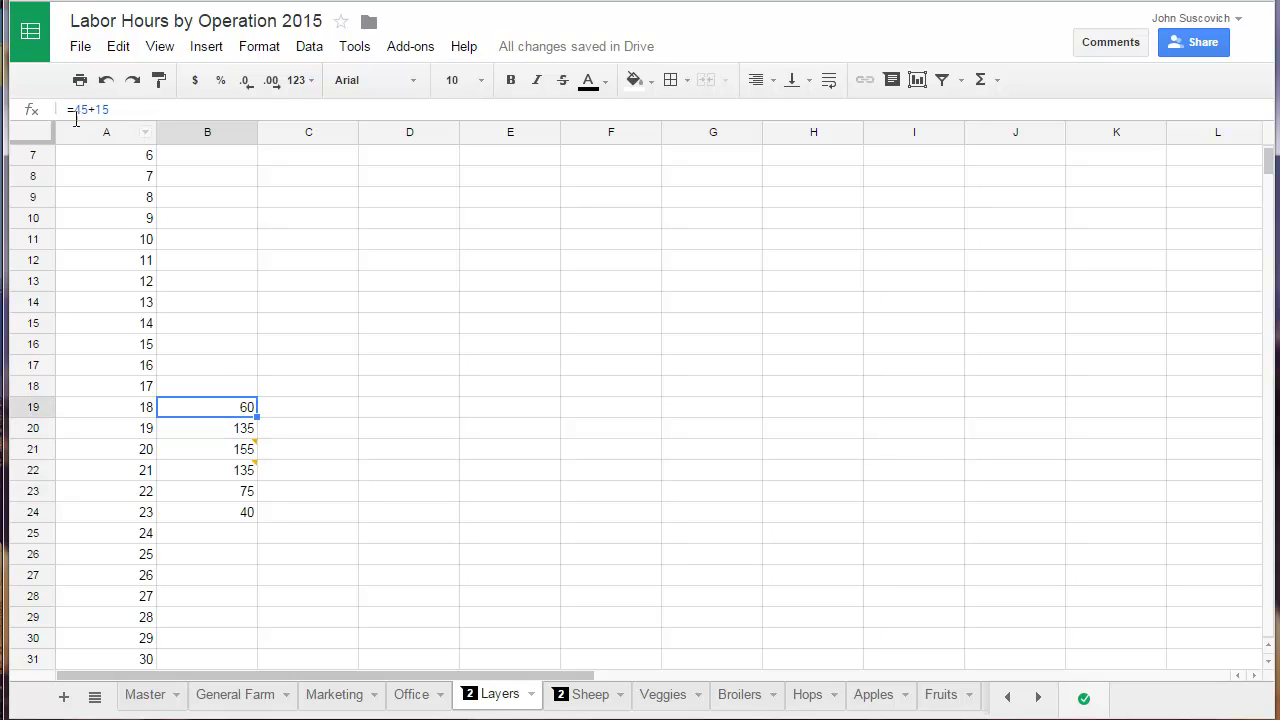
{"action": "left_click", "coordinate": [126, 108]}
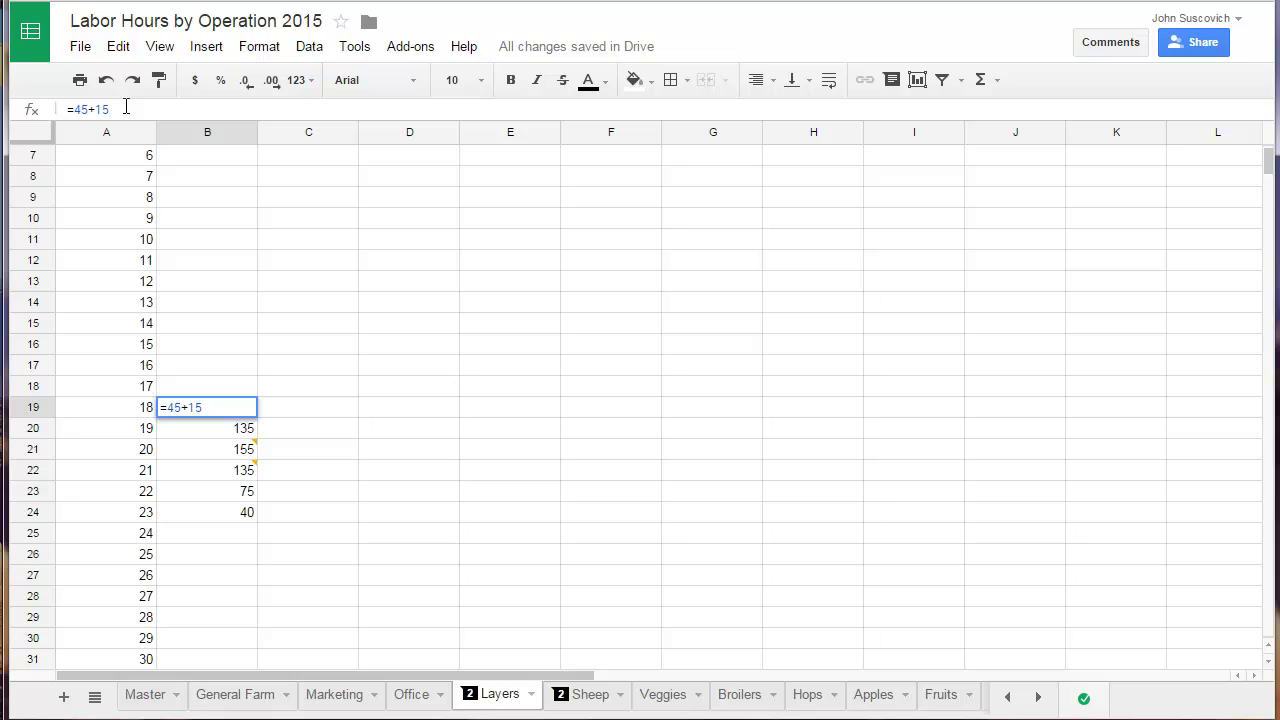
{"action": "key", "text": "BackSpace"}
{"action": "key", "text": "BackSpace"}
{"action": "key", "text": "BackSpace"}
Keep day 18 at 45 minutes, then add a note 'whatever' to B23 and erase its text
{"action": "left_click", "coordinate": [314, 374]}
{"action": "scroll", "coordinate": [236, 421], "scroll_direction": "down", "scroll_amount": 2}
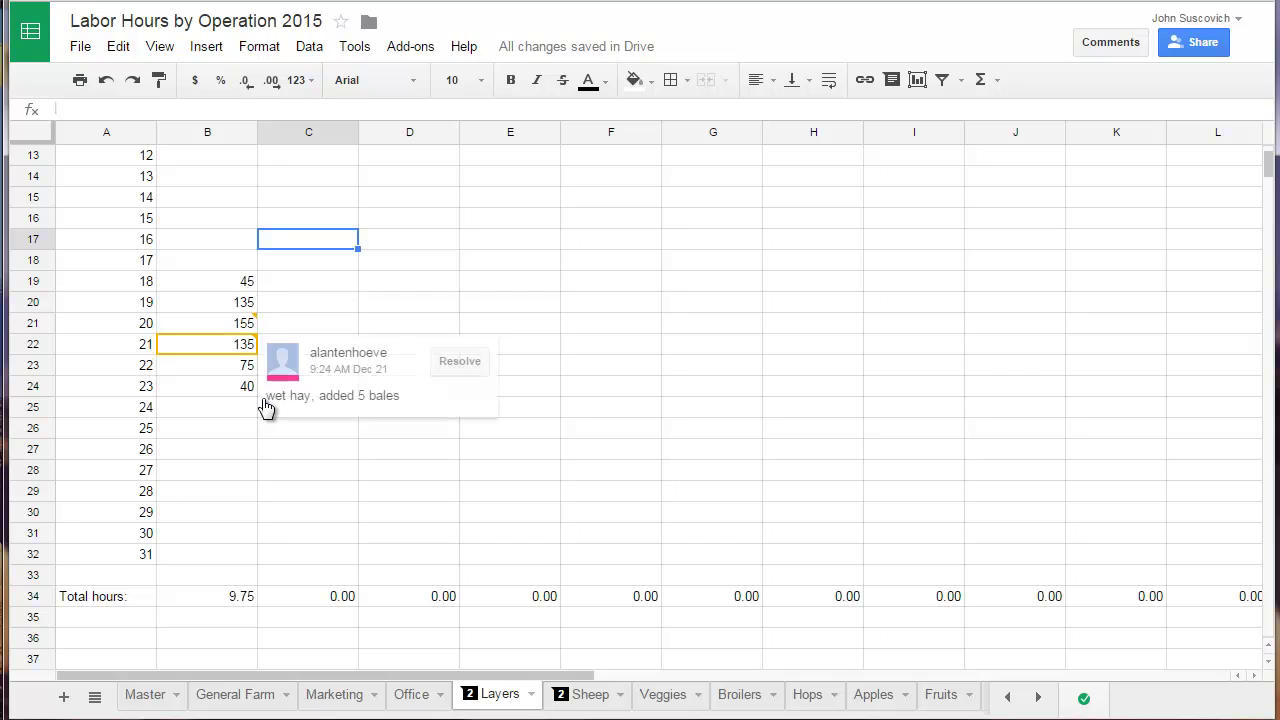
{"action": "mouse_move", "coordinate": [237, 348]}
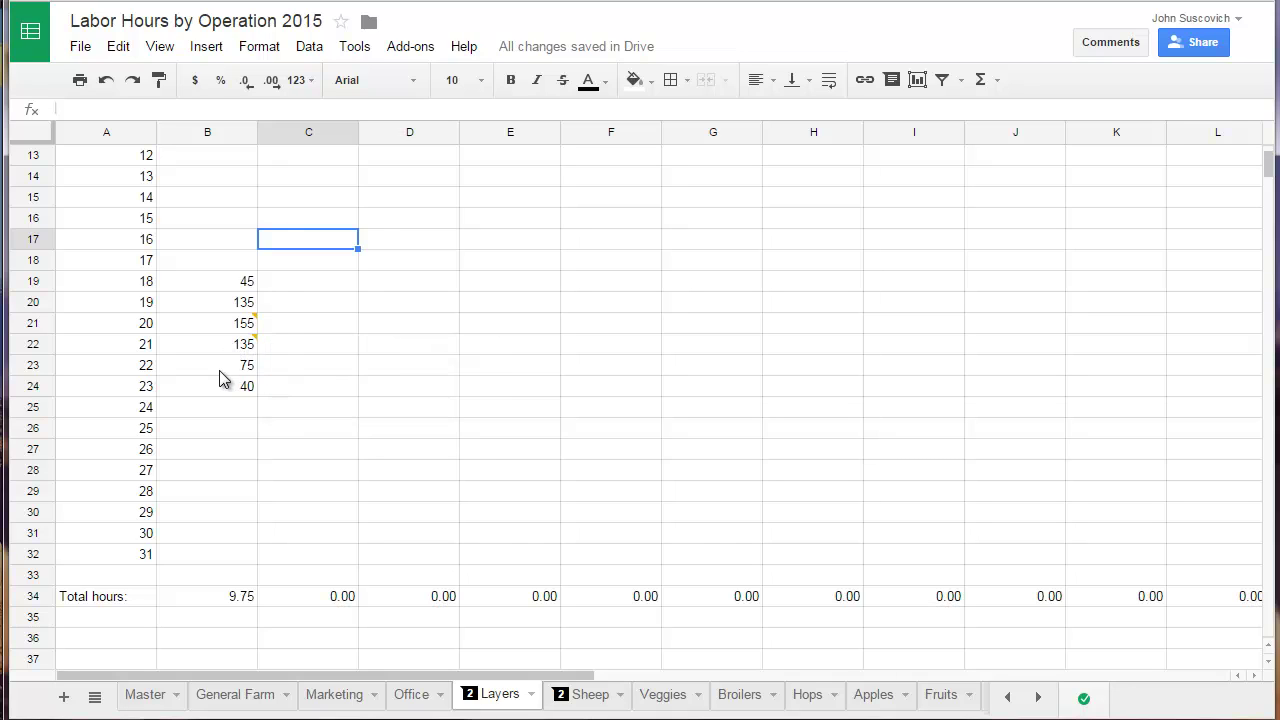
{"action": "left_click", "coordinate": [219, 370]}
{"action": "right_click", "coordinate": [219, 370]}
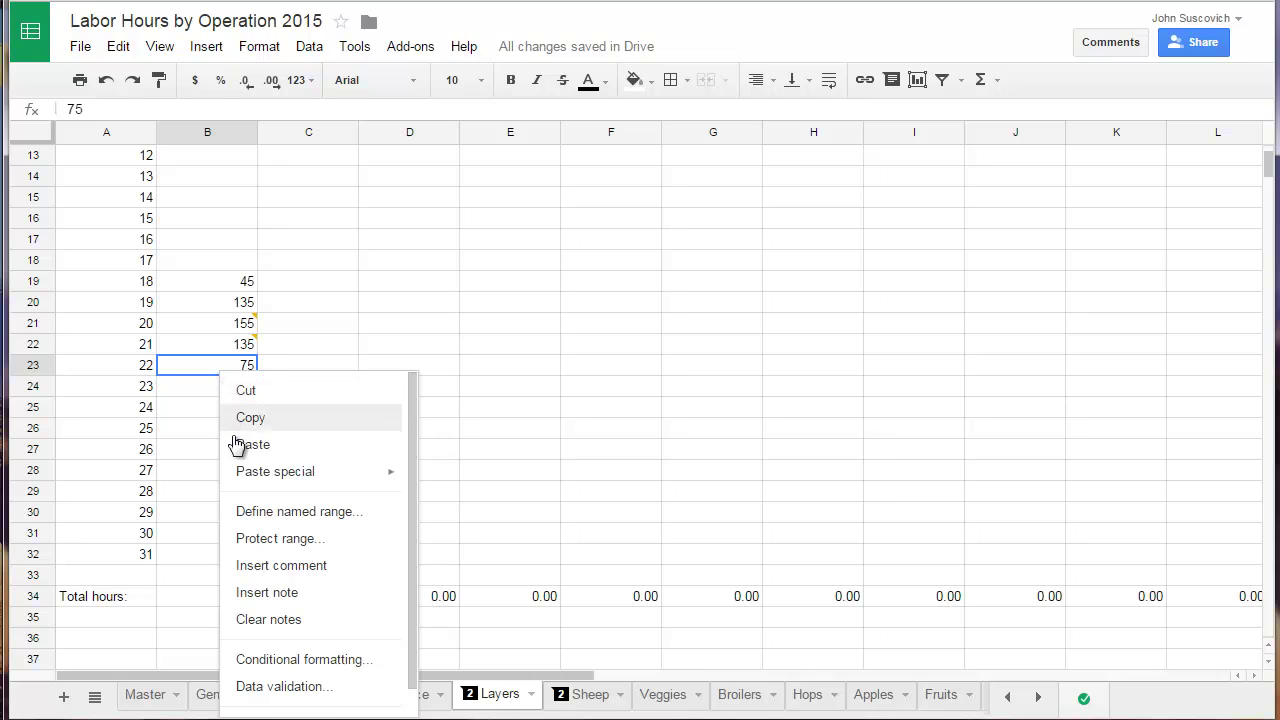
{"action": "left_click", "coordinate": [300, 594]}
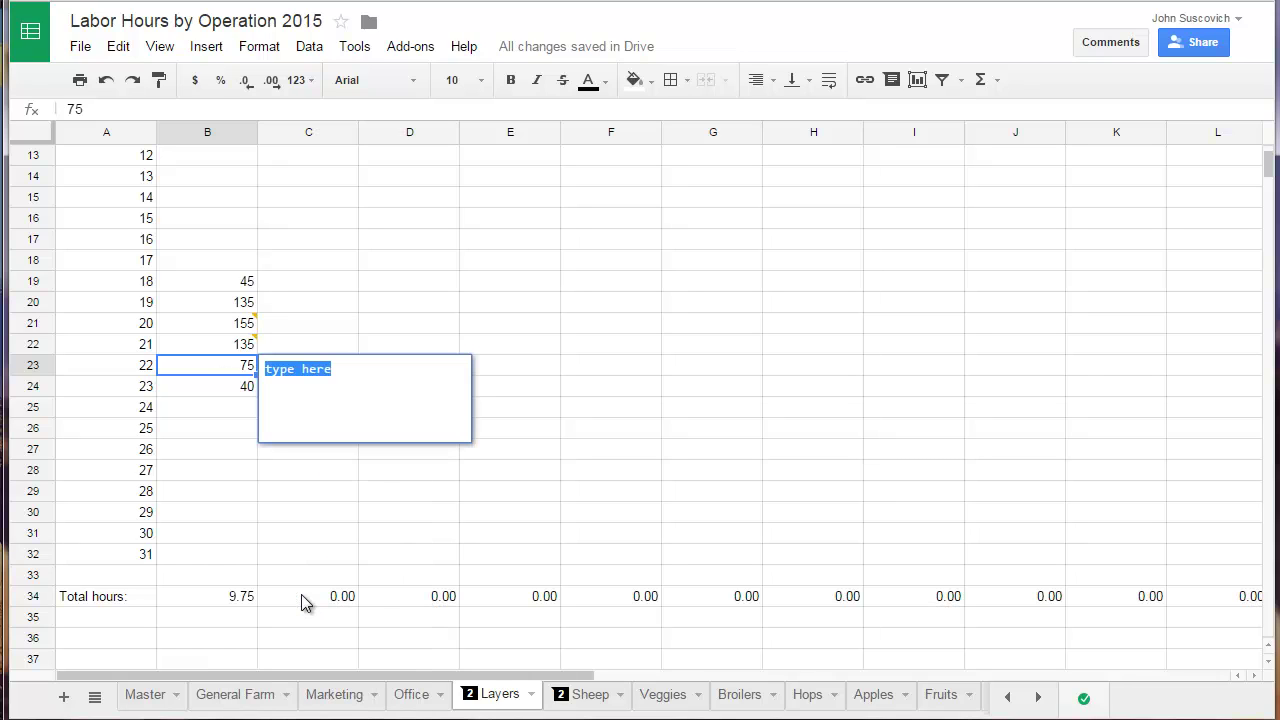
{"action": "type", "text": "whatever"}
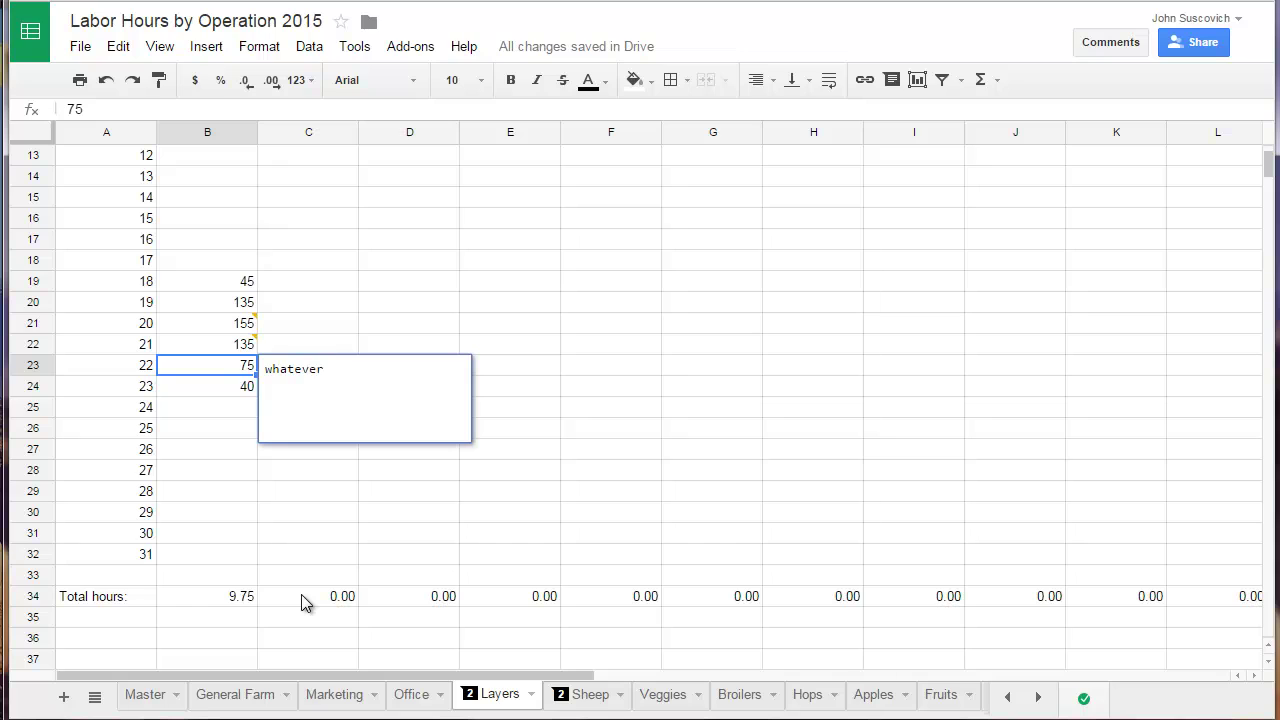
{"action": "key", "text": "BackSpace"}
{"action": "key", "text": "BackSpace"}
{"action": "key", "text": "BackSpace"}
{"action": "key", "text": "BackSpace"}
{"action": "key", "text": "BackSpace"}
{"action": "key", "text": "BackSpace"}
{"action": "key", "text": "BackSpace"}
{"action": "key", "text": "BackSpace"}
Dismiss the empty note, select the B34 Total hours cell and check the quick functions list
{"action": "left_click", "coordinate": [248, 536]}
{"action": "left_click", "coordinate": [230, 601]}
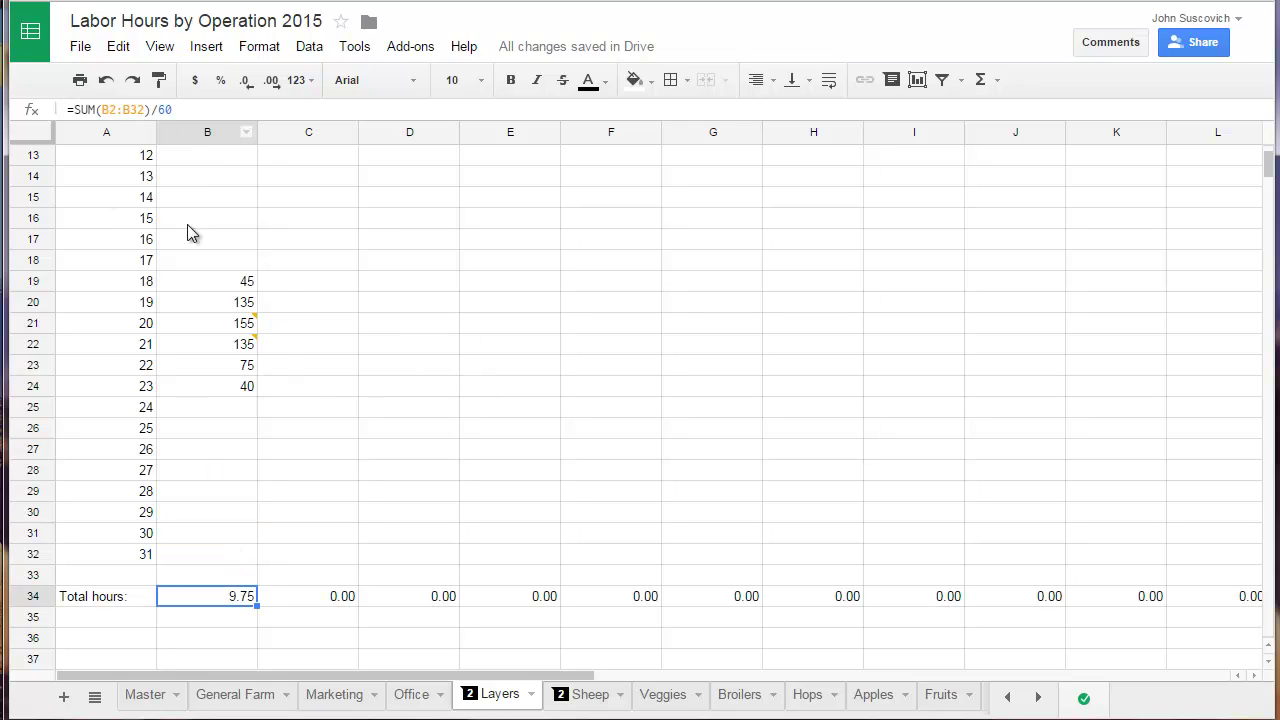
{"action": "left_click", "coordinate": [990, 85]}
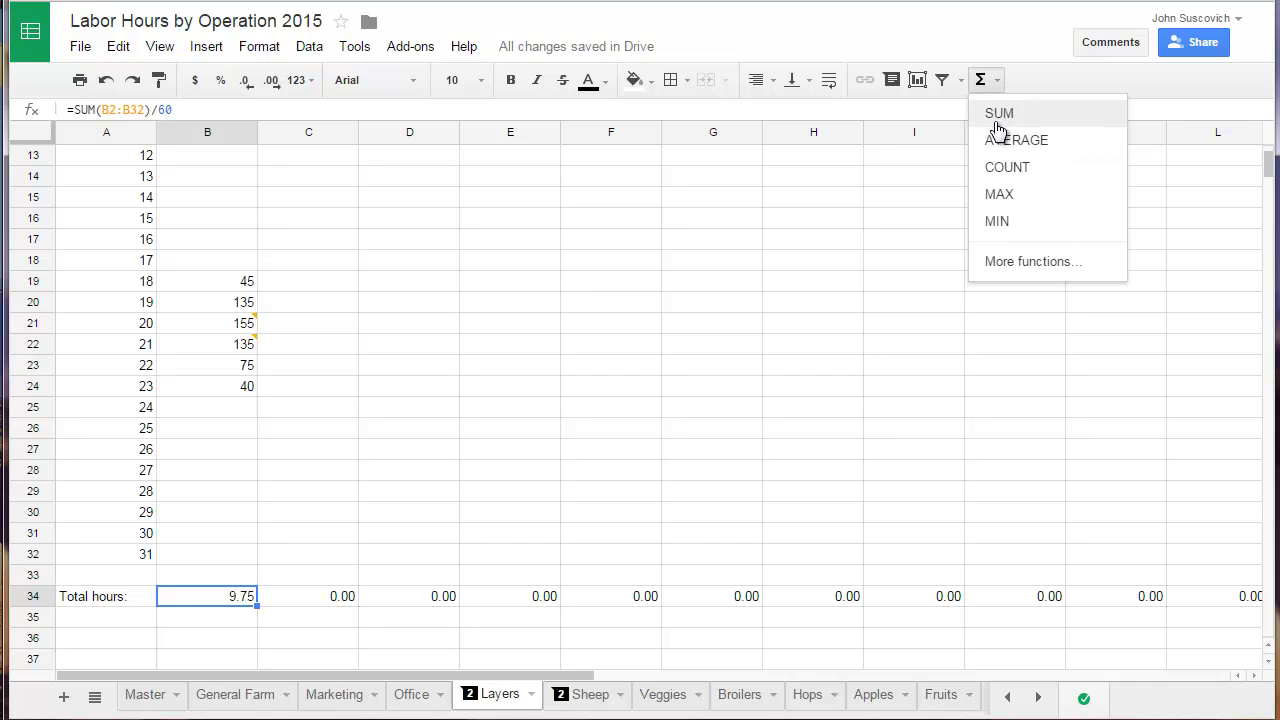
{"action": "key", "text": "Escape"}
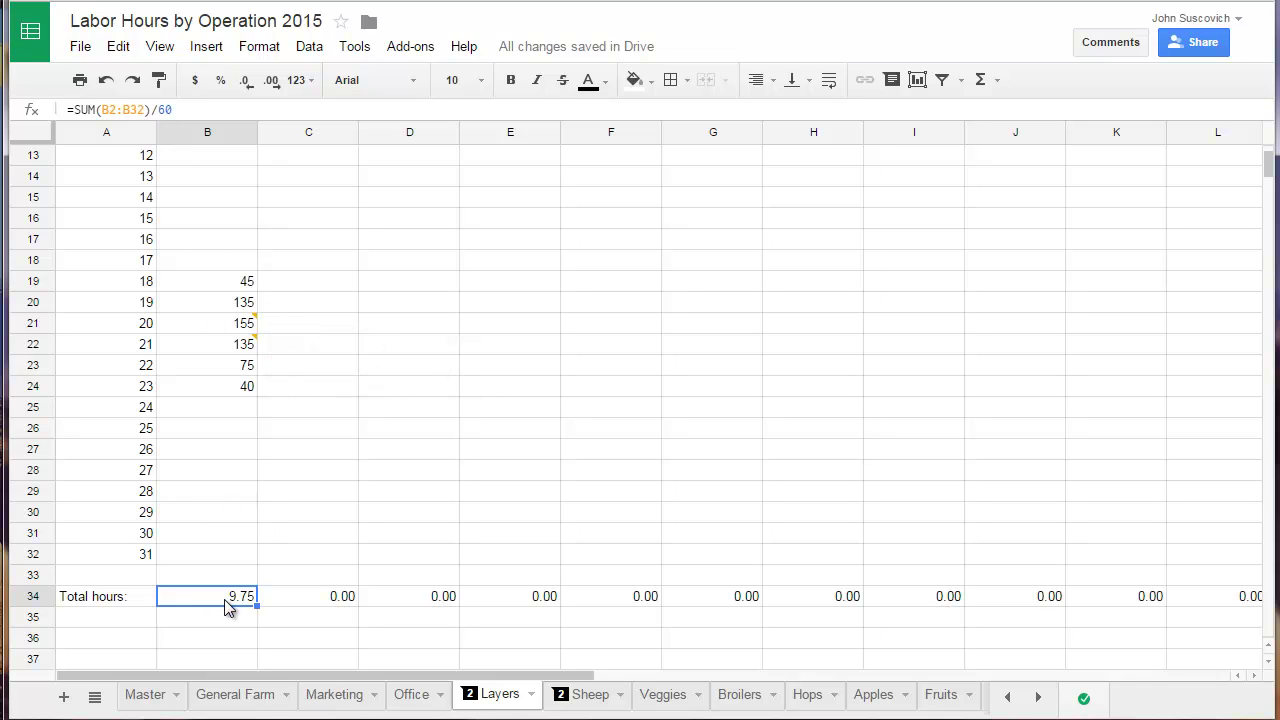
Compare Master's B5 (=Layers!B34) with the Layers sheet's total, ending on Master
{"action": "left_click", "coordinate": [146, 695]}
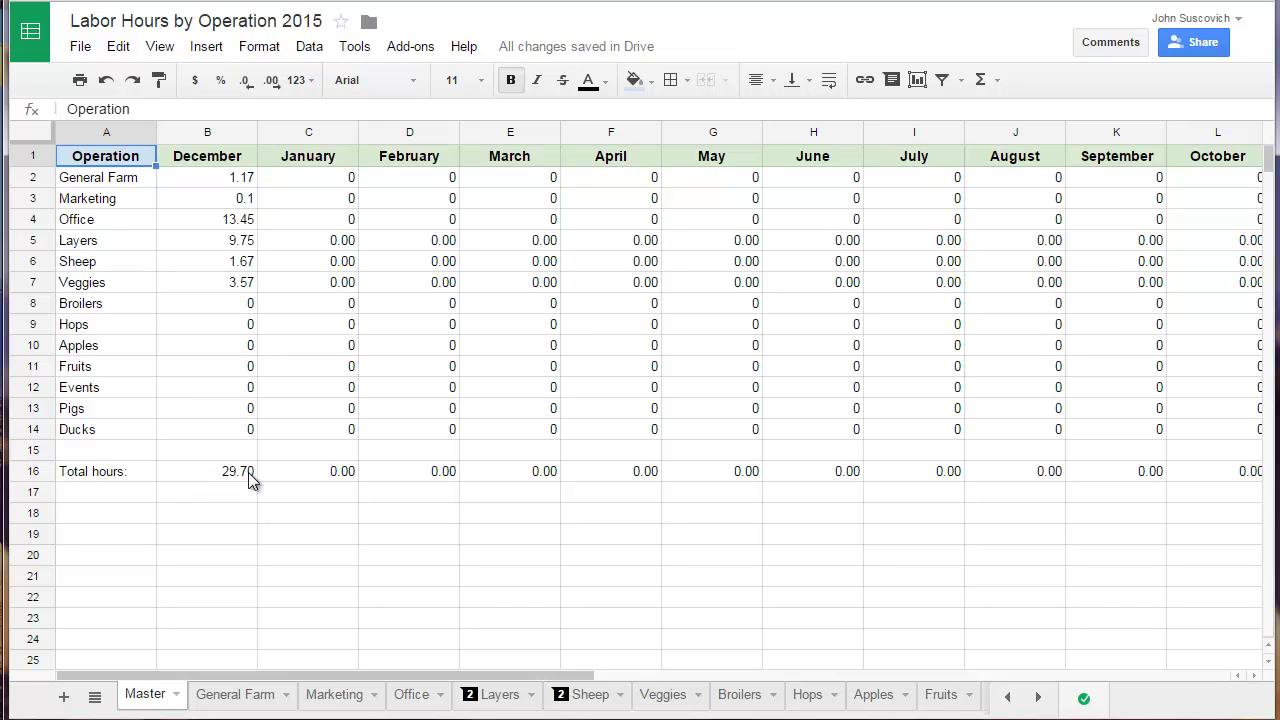
{"action": "left_click", "coordinate": [187, 243]}
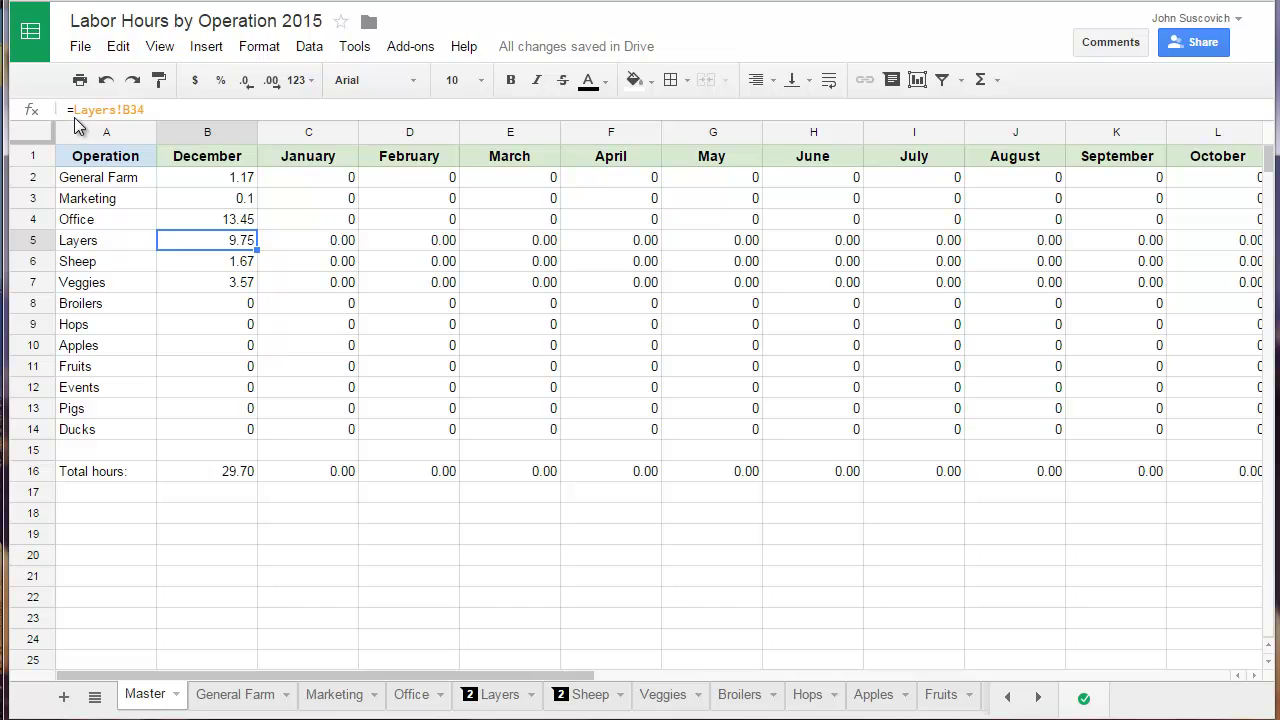
{"action": "left_click", "coordinate": [483, 700]}
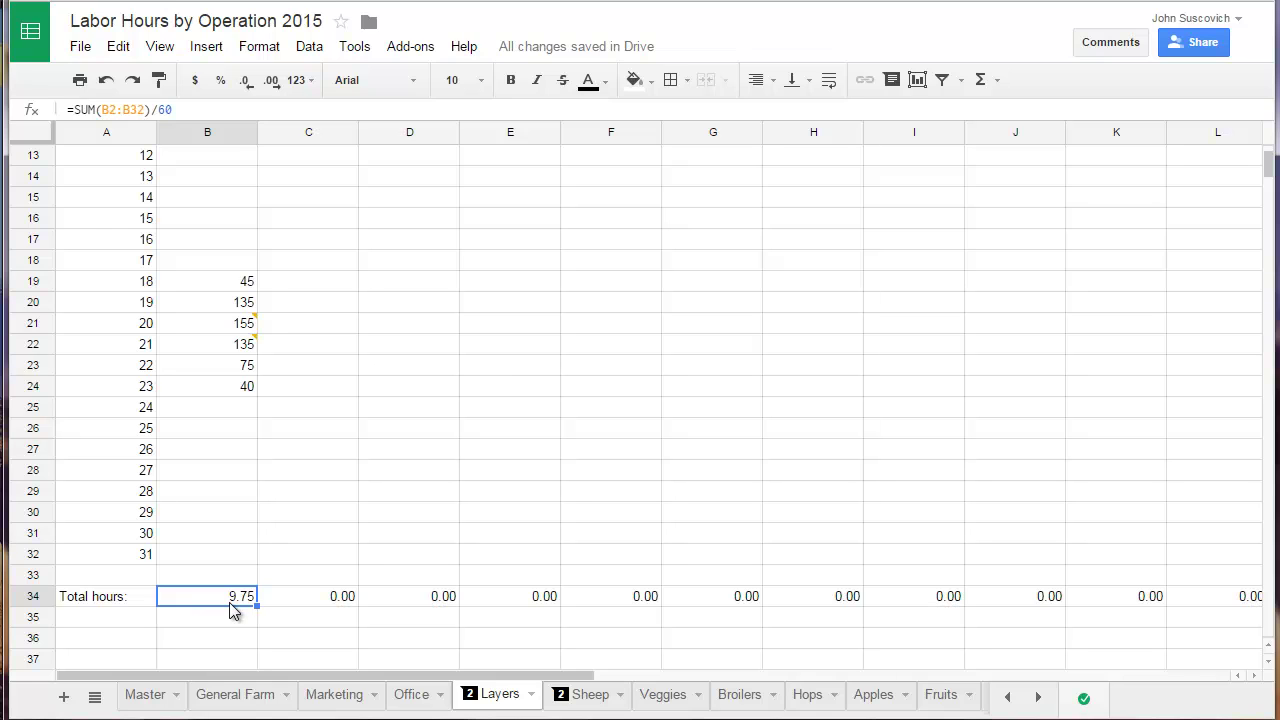
{"action": "left_click", "coordinate": [145, 697]}
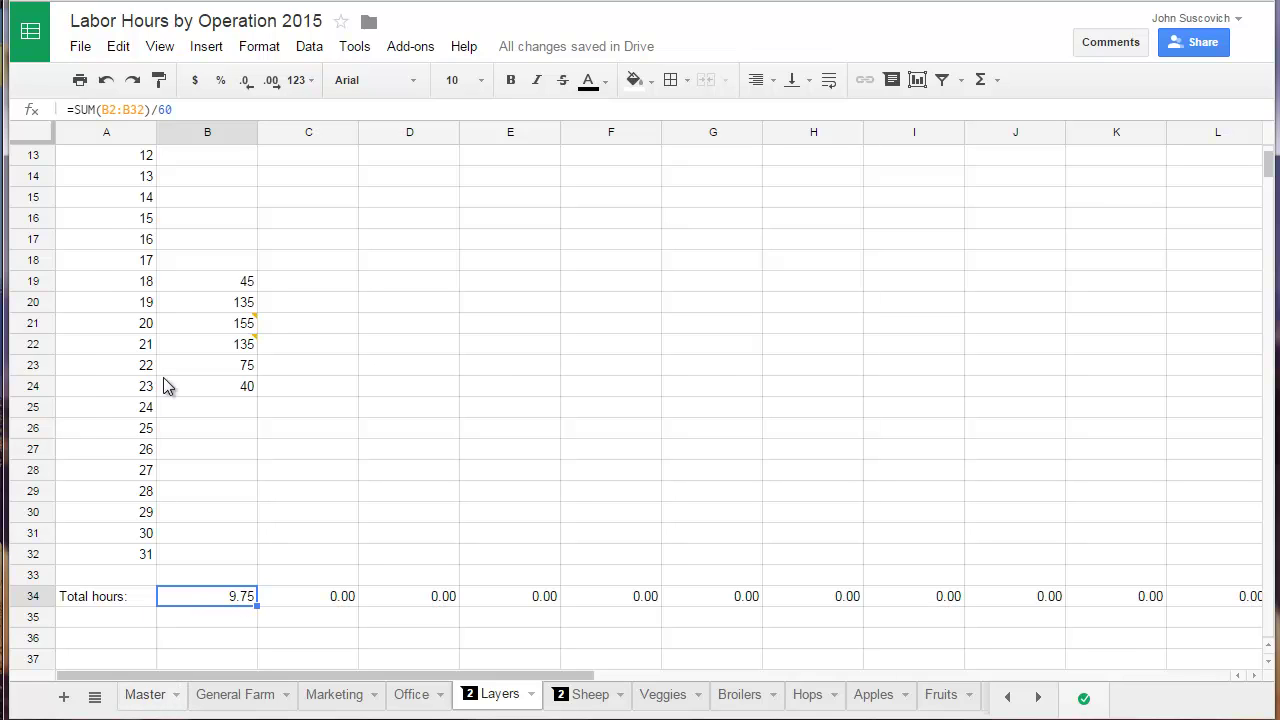